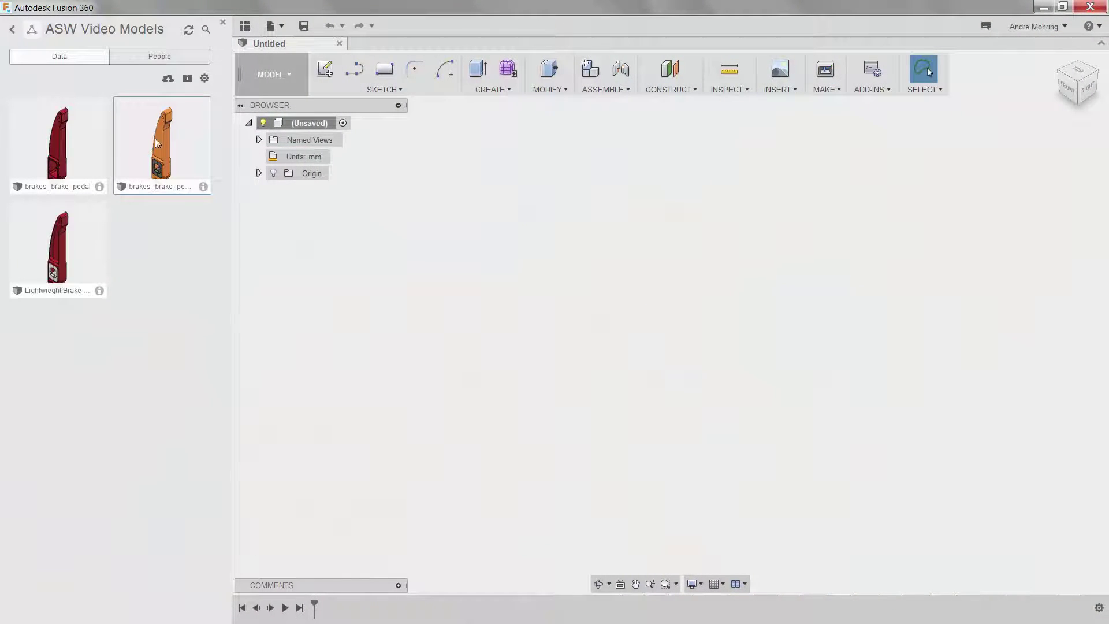
- Open the orange brake pedal assembly from the ASW Video Models project and switch to the Simulation workspace
{"action": "double_click", "coordinate": [158, 143]}
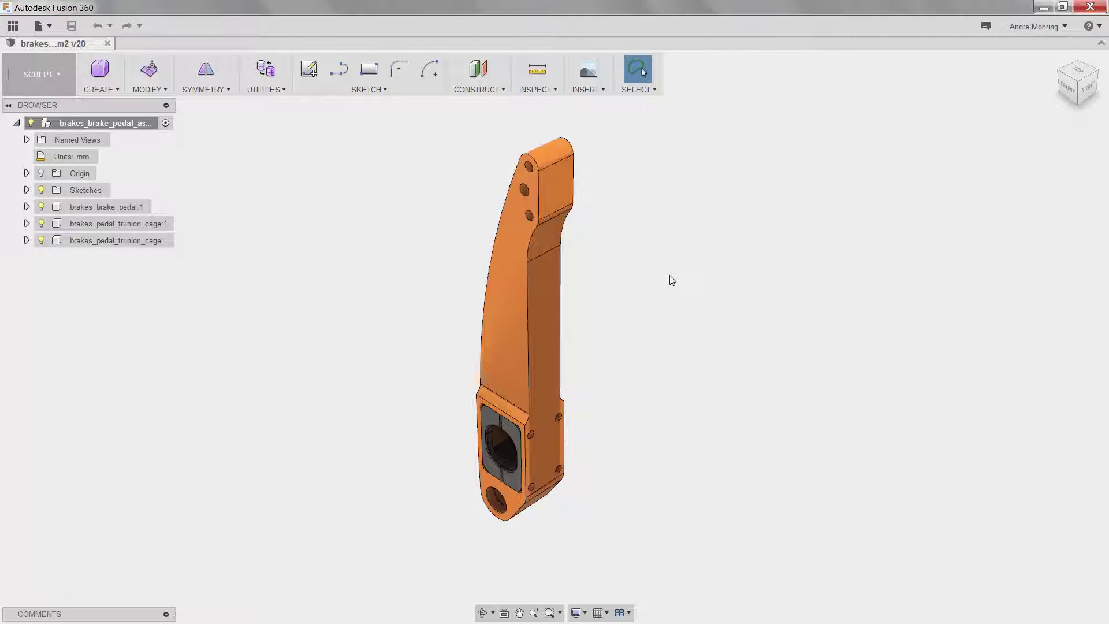
{"action": "left_click", "coordinate": [60, 77]}
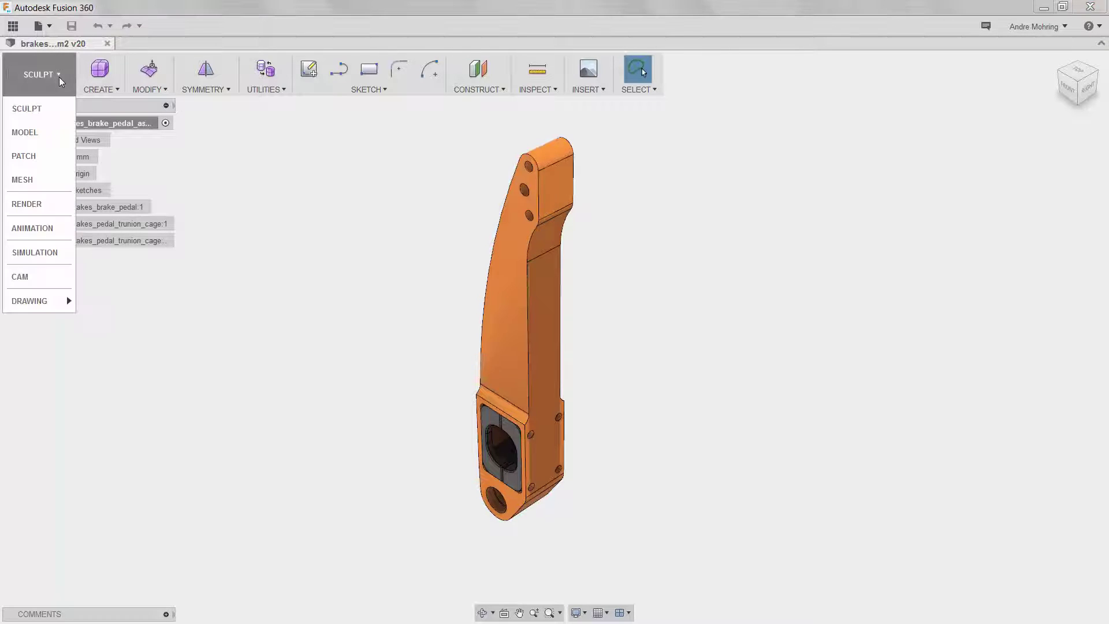
{"action": "left_click", "coordinate": [48, 256]}
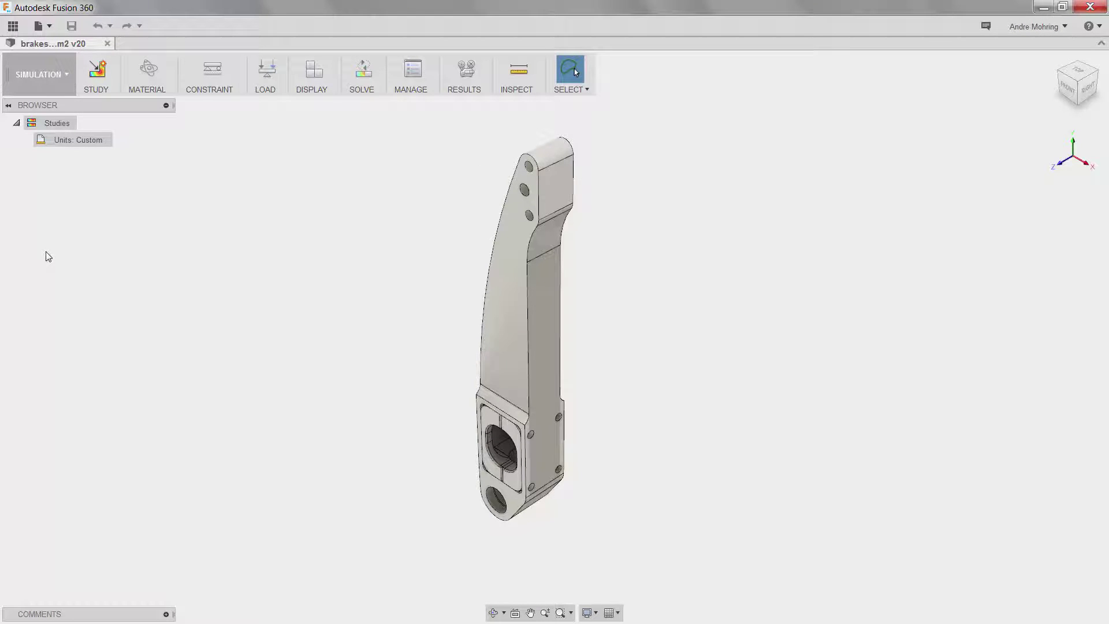
- Create a Static Stress study and accept study materials same as model, with Yield Strength safety factors for all components
{"action": "left_click", "coordinate": [97, 74]}
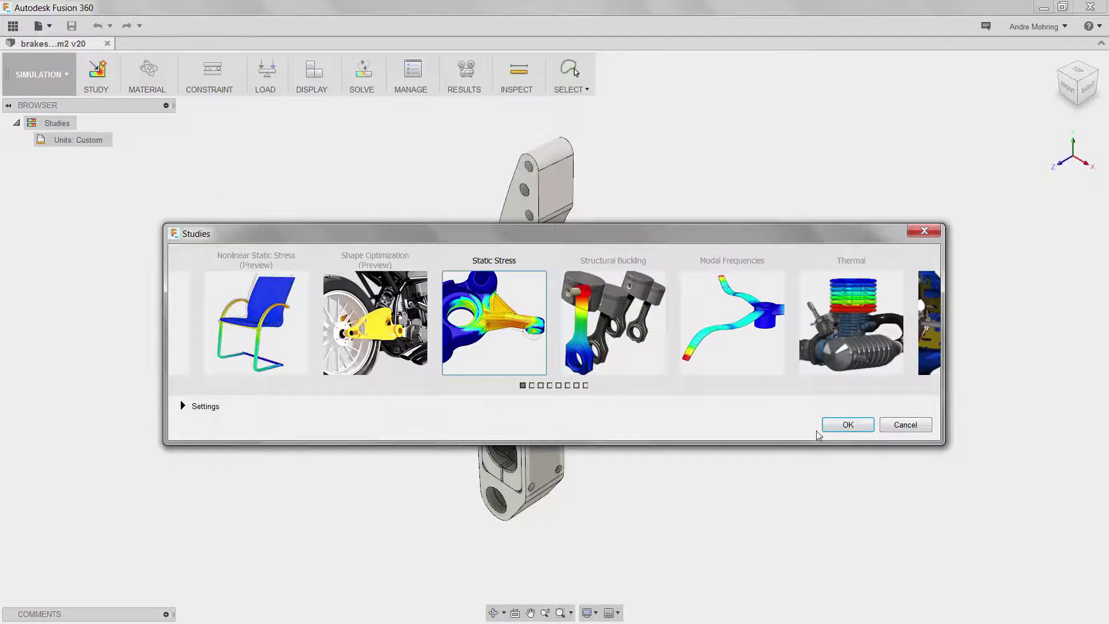
{"action": "left_click", "coordinate": [833, 431]}
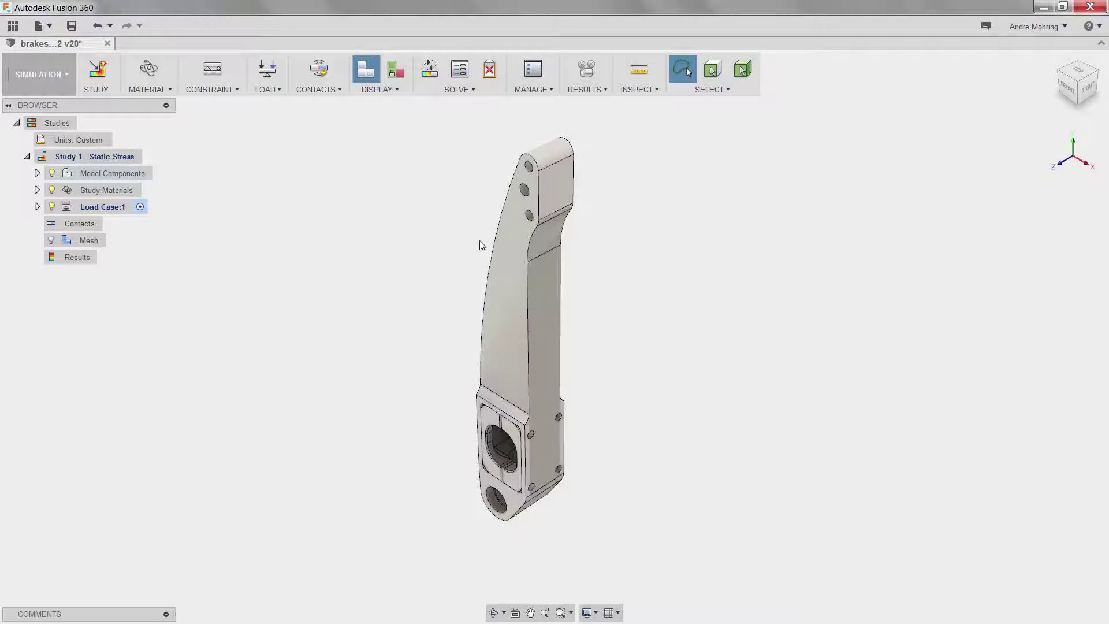
{"action": "left_click", "coordinate": [151, 69]}
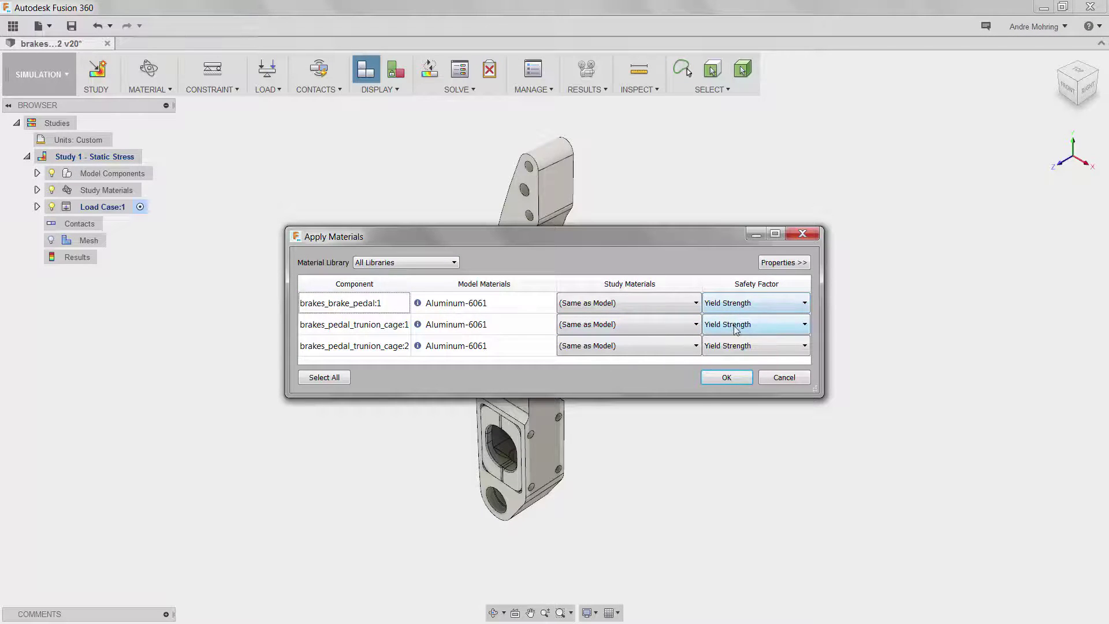
{"action": "left_click", "coordinate": [728, 378]}
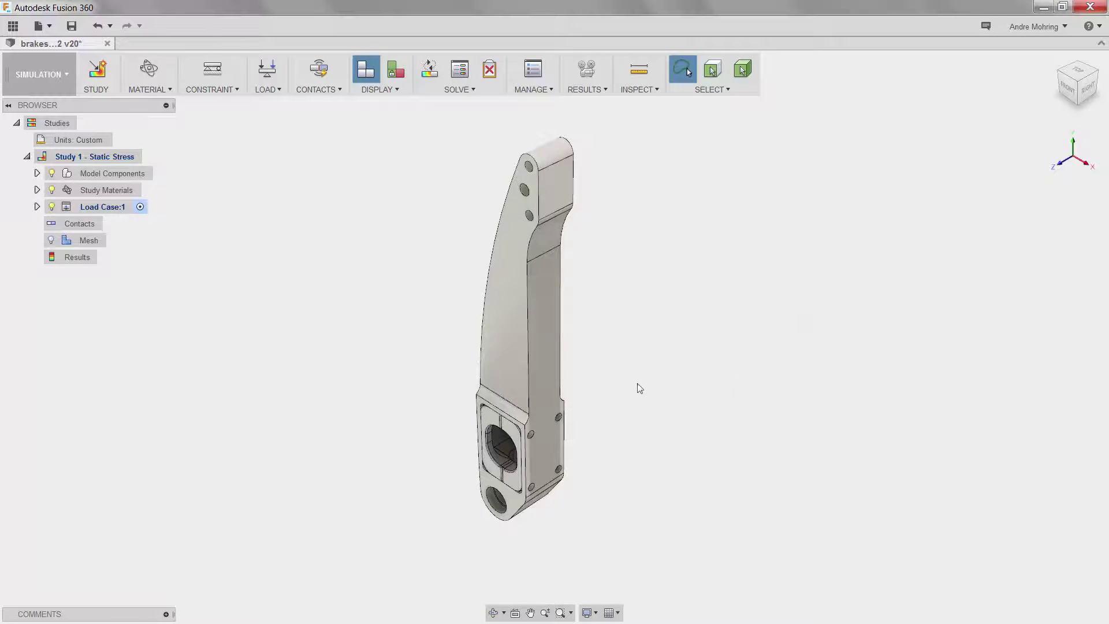
- Add a Pin constraint to the cylindrical face of the pivot hole at the pedal's lower end, fixed radially, axially and tangentially
{"action": "left_click", "coordinate": [209, 69]}
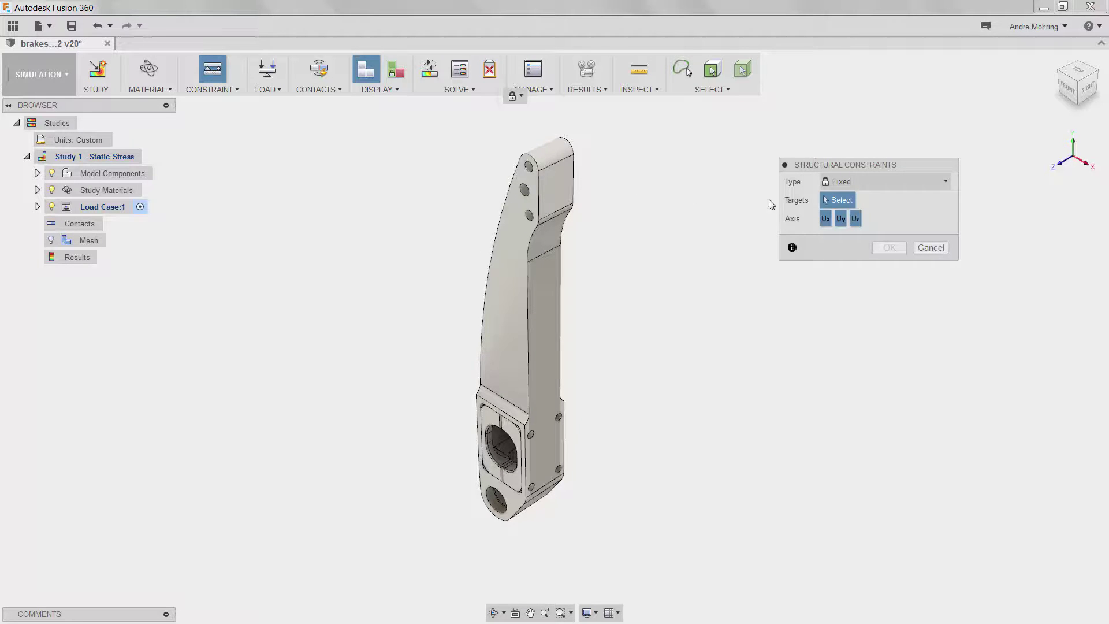
{"action": "left_click", "coordinate": [864, 182]}
{"action": "left_click", "coordinate": [848, 216]}
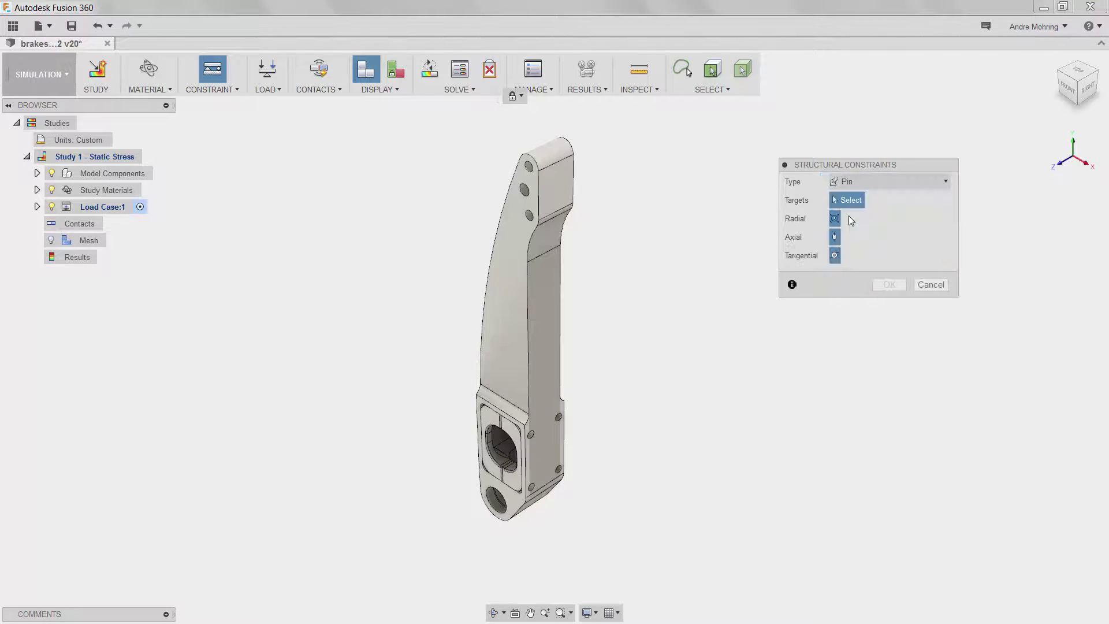
{"action": "left_click", "coordinate": [501, 503]}
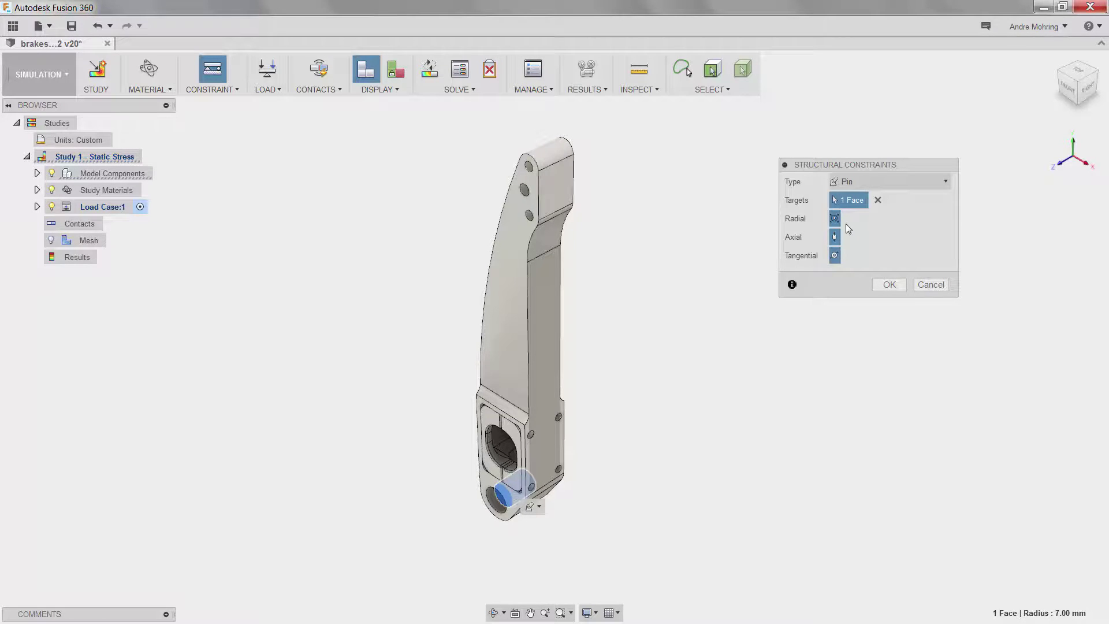
{"action": "left_click", "coordinate": [889, 285]}
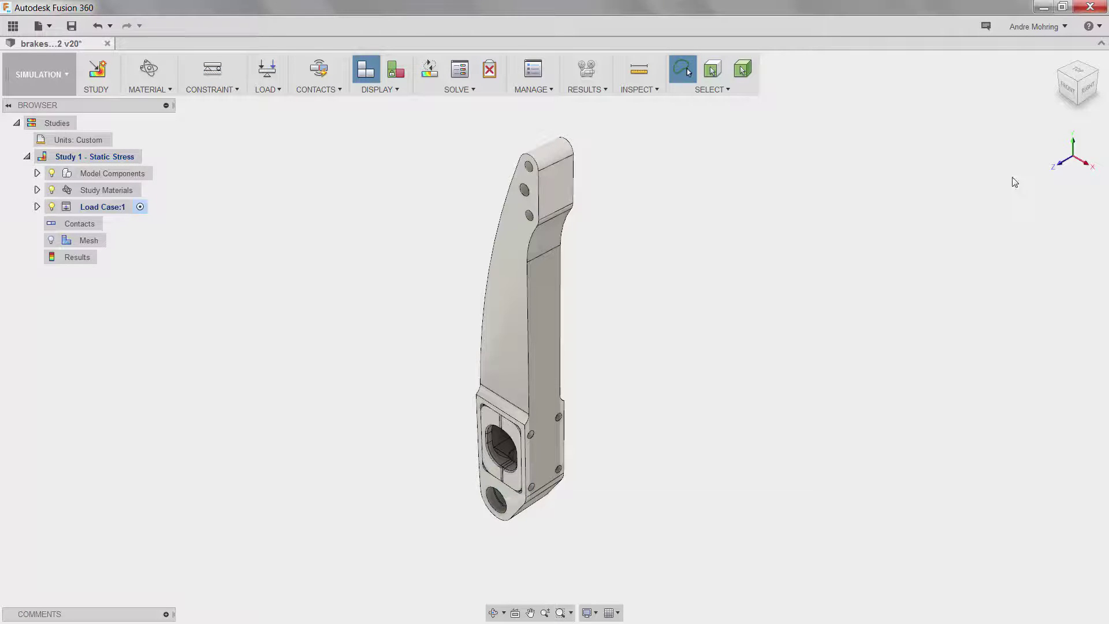
- Add a Frictionless constraint to the rounded bottom face of the brake pedal, below the pivot hole
{"action": "left_click", "coordinate": [1091, 104]}
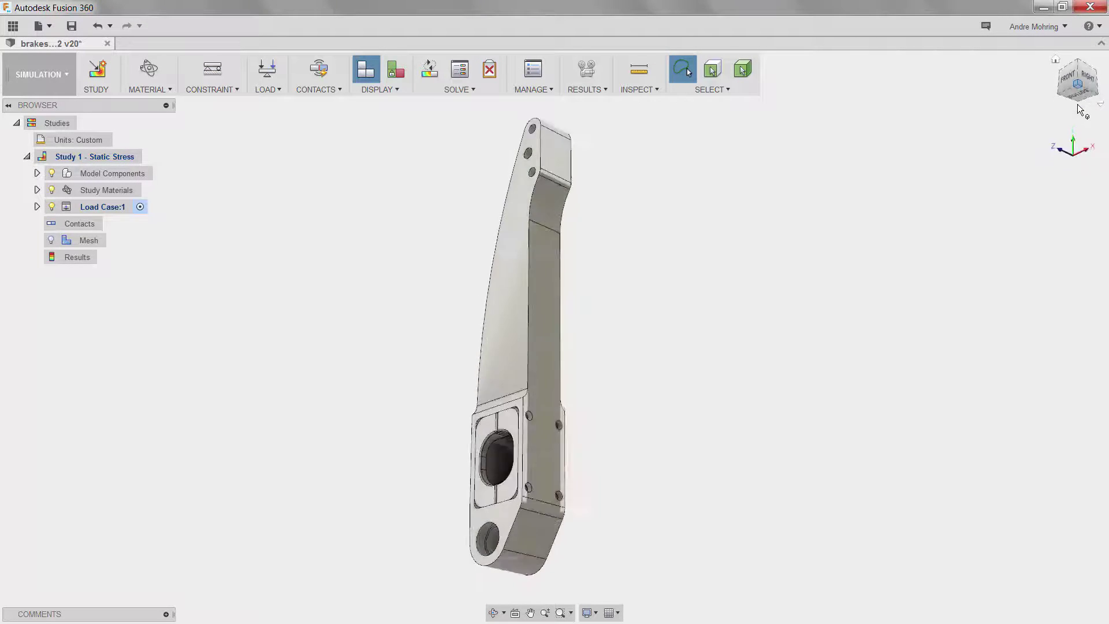
{"action": "left_click", "coordinate": [212, 70]}
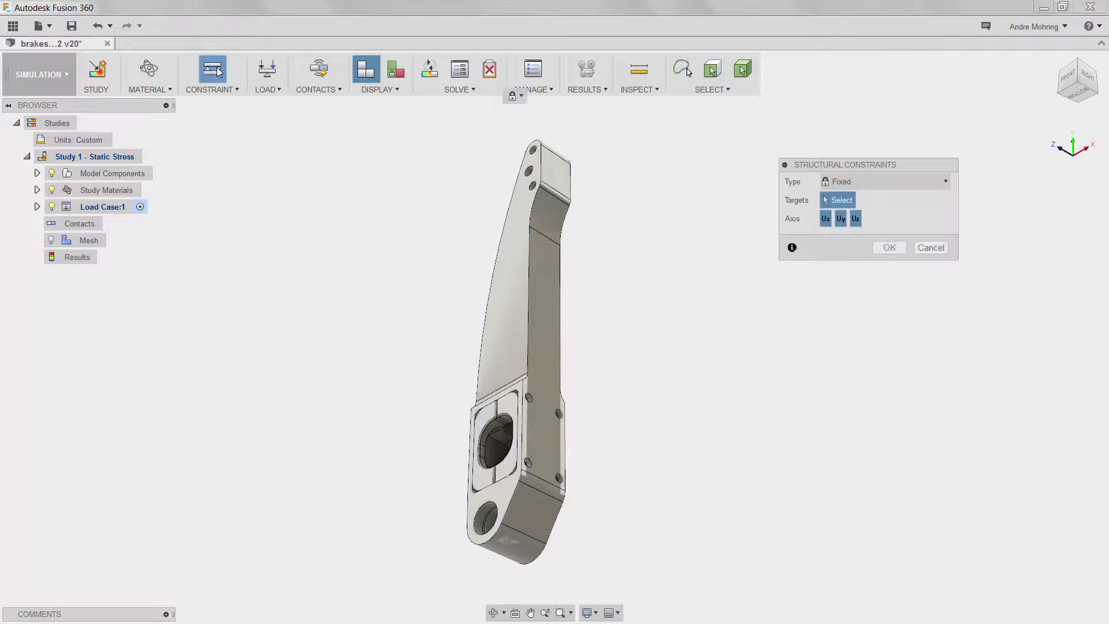
{"action": "left_click", "coordinate": [850, 182]}
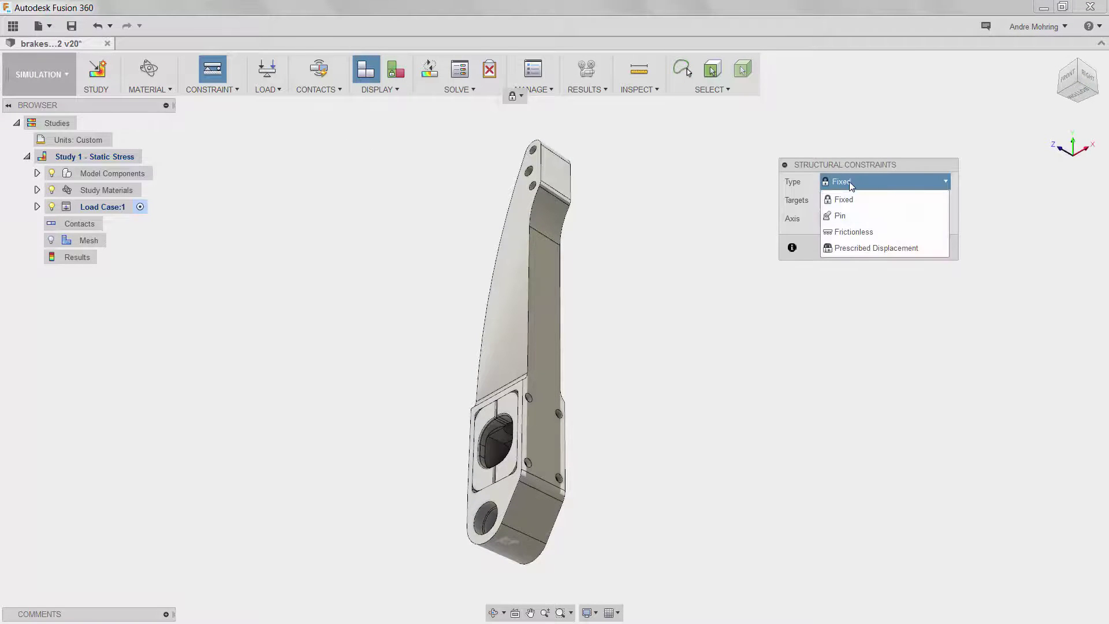
{"action": "left_click", "coordinate": [846, 234]}
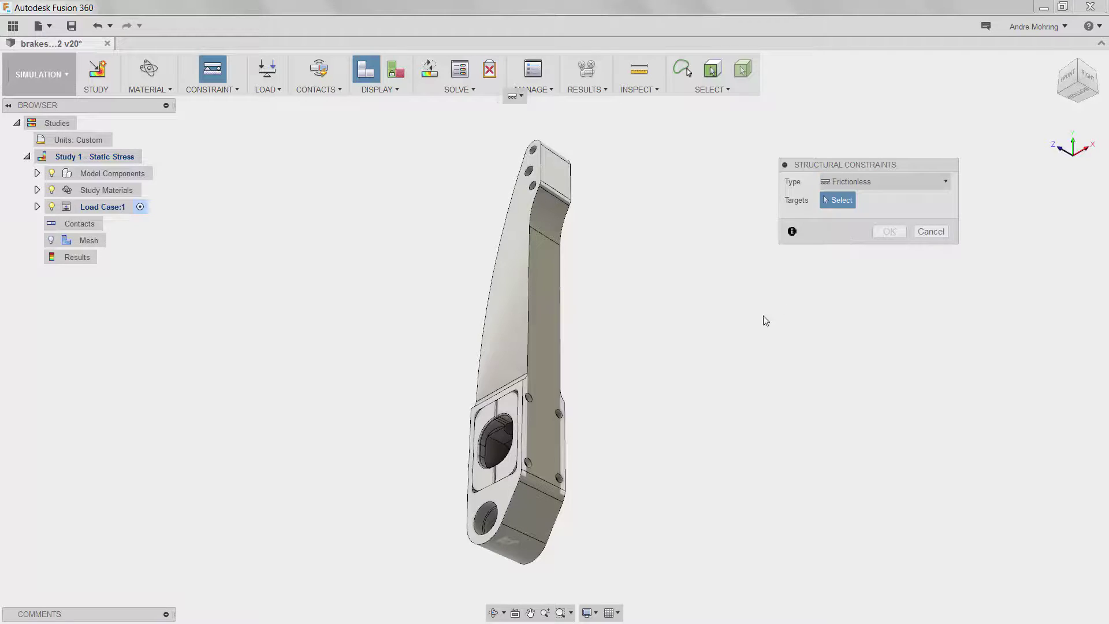
{"action": "left_click", "coordinate": [541, 544]}
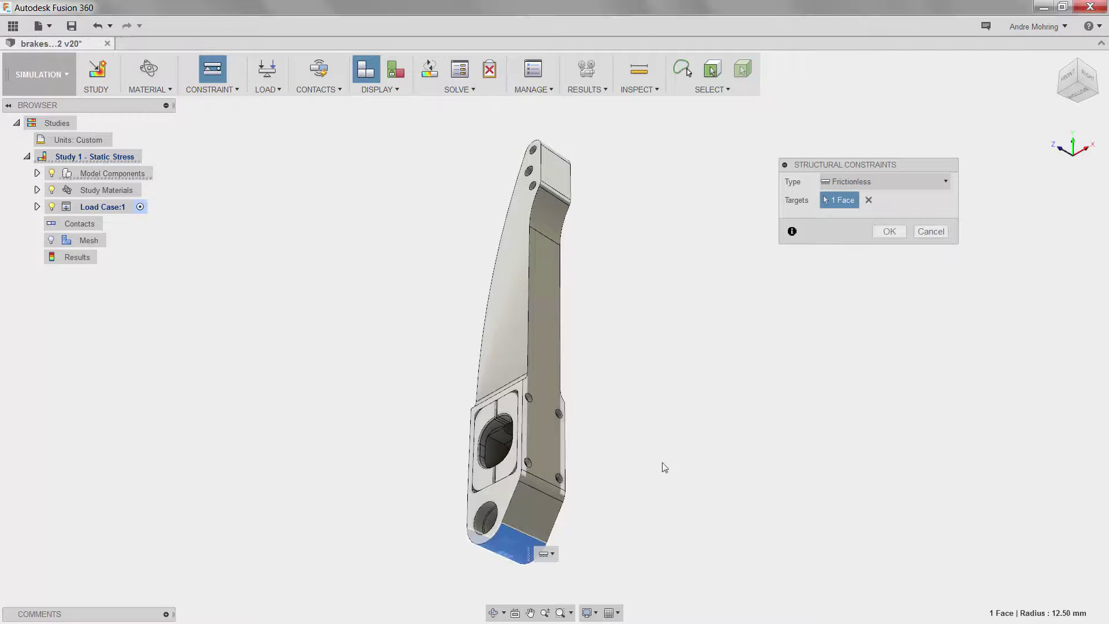
{"action": "left_click", "coordinate": [889, 232]}
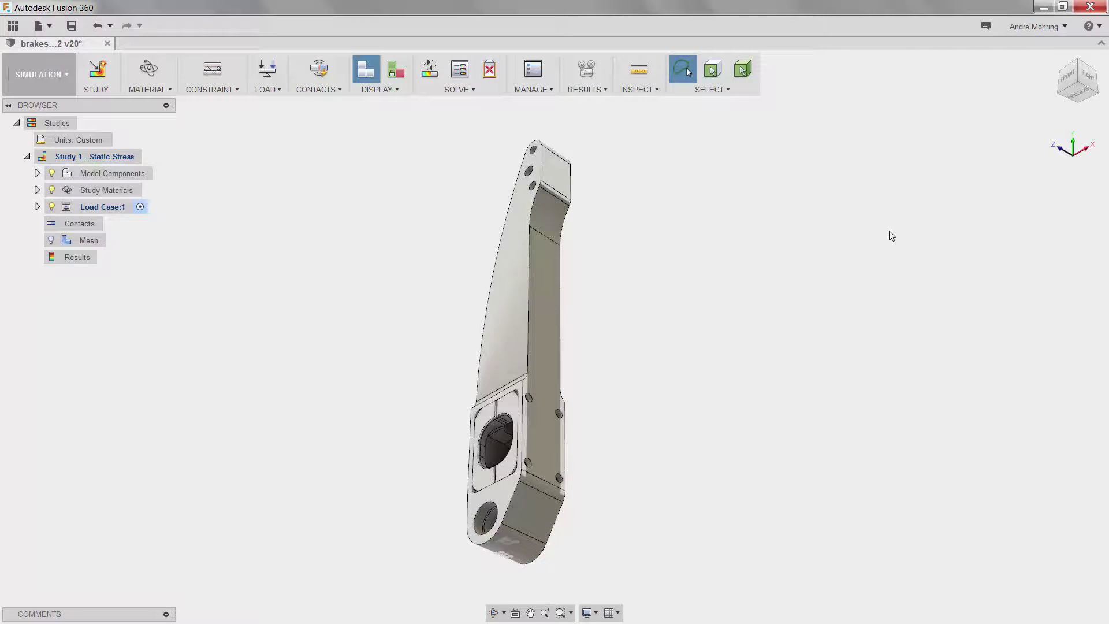
- Apply a 450 N force normal to the flat foot-contact face at the pedal's upper end
{"action": "left_click", "coordinate": [1078, 63]}
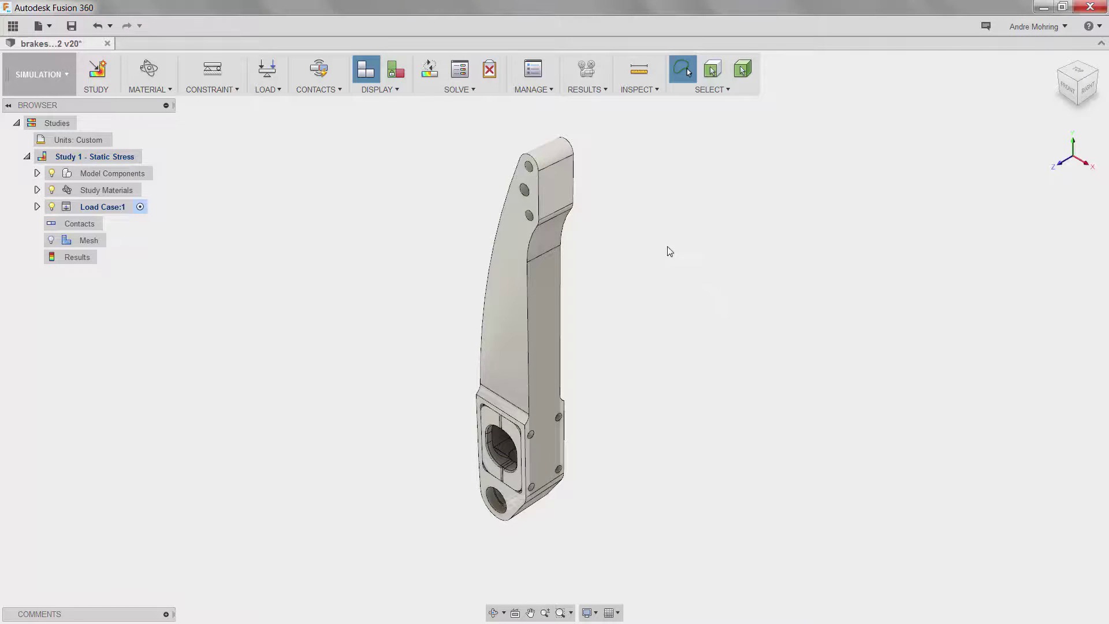
{"action": "left_click", "coordinate": [272, 70]}
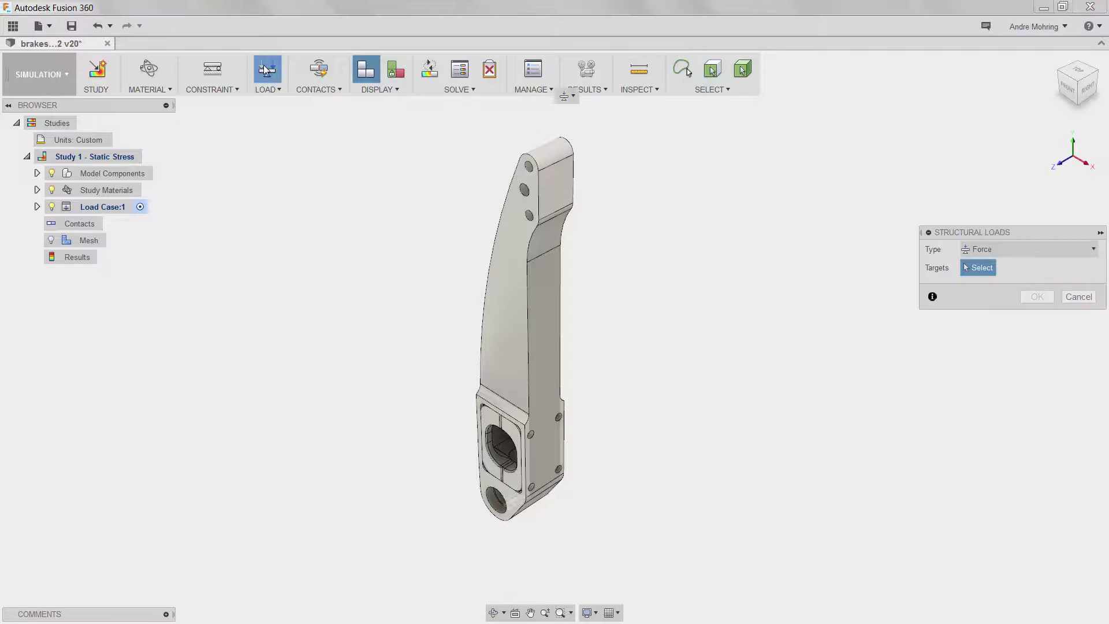
{"action": "left_click", "coordinate": [557, 186]}
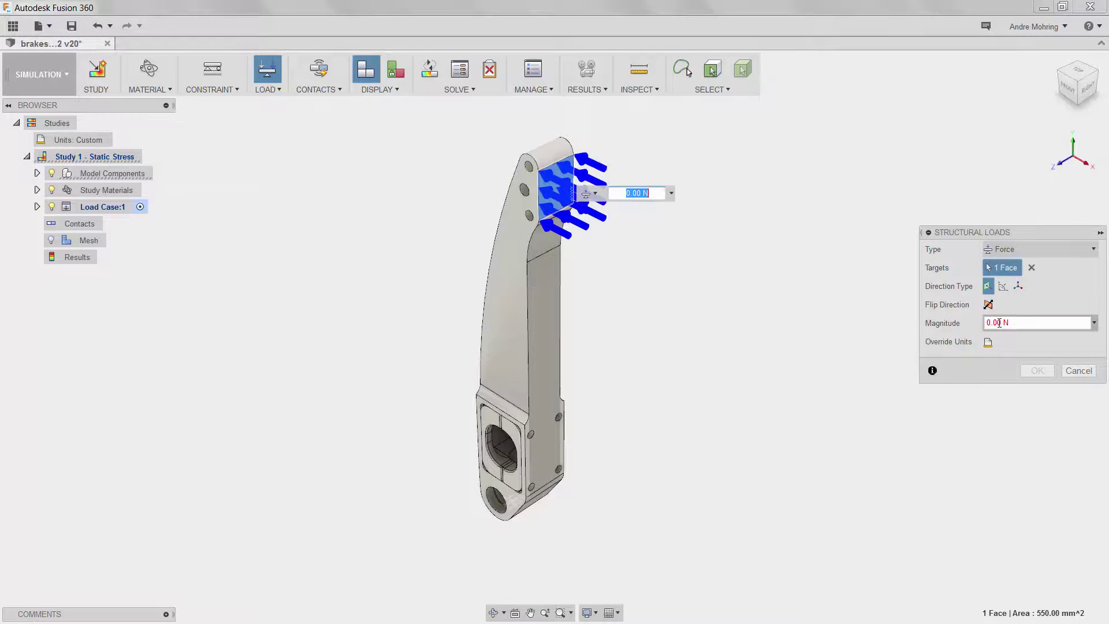
{"action": "left_click_drag", "start_coordinate": [1030, 323], "coordinate": [941, 325]}
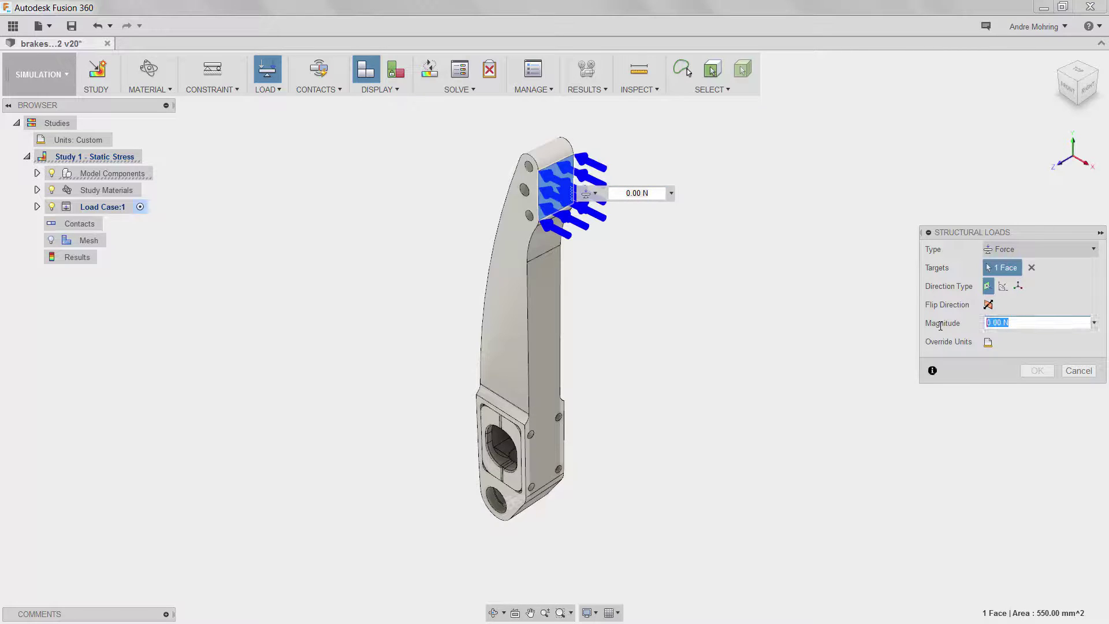
{"action": "type", "text": "450"}
{"action": "left_click", "coordinate": [1037, 370]}
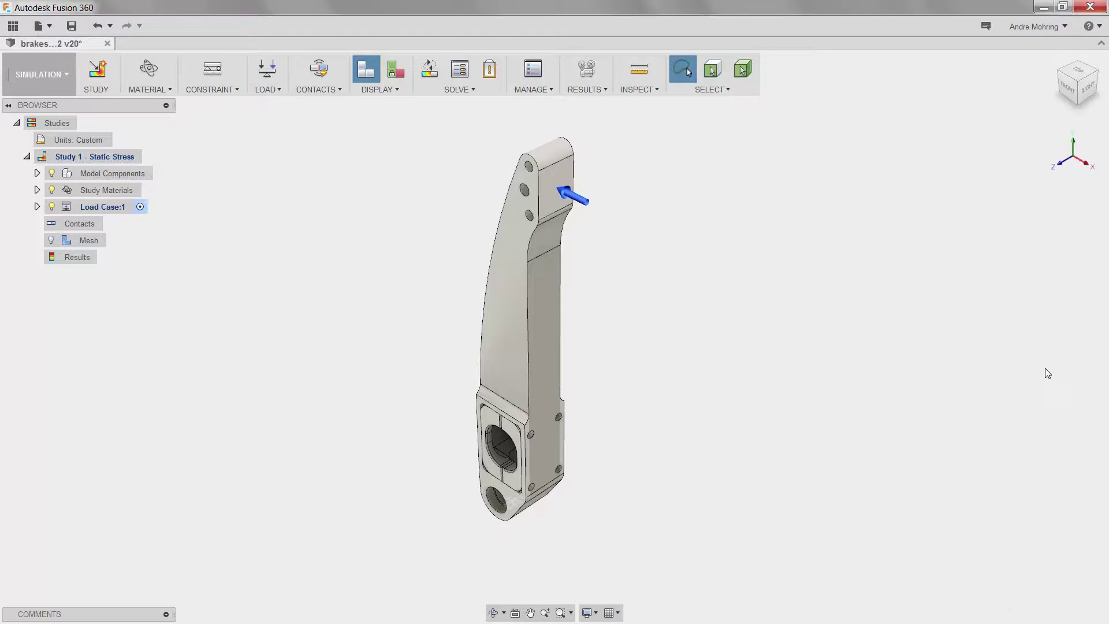
- Apply a 45 N force to the small flat inner face of the front trunion cage opening, on the foot-contact side
{"action": "left_click", "coordinate": [1061, 74]}
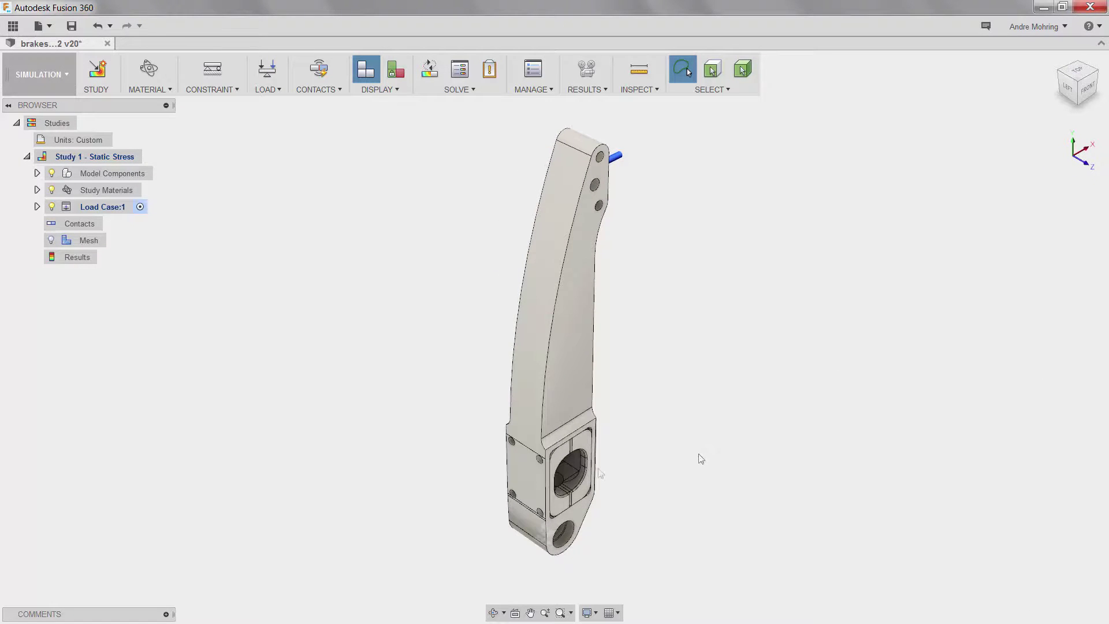
{"action": "scroll", "coordinate": [599, 471], "scroll_direction": "up", "scroll_amount": 8}
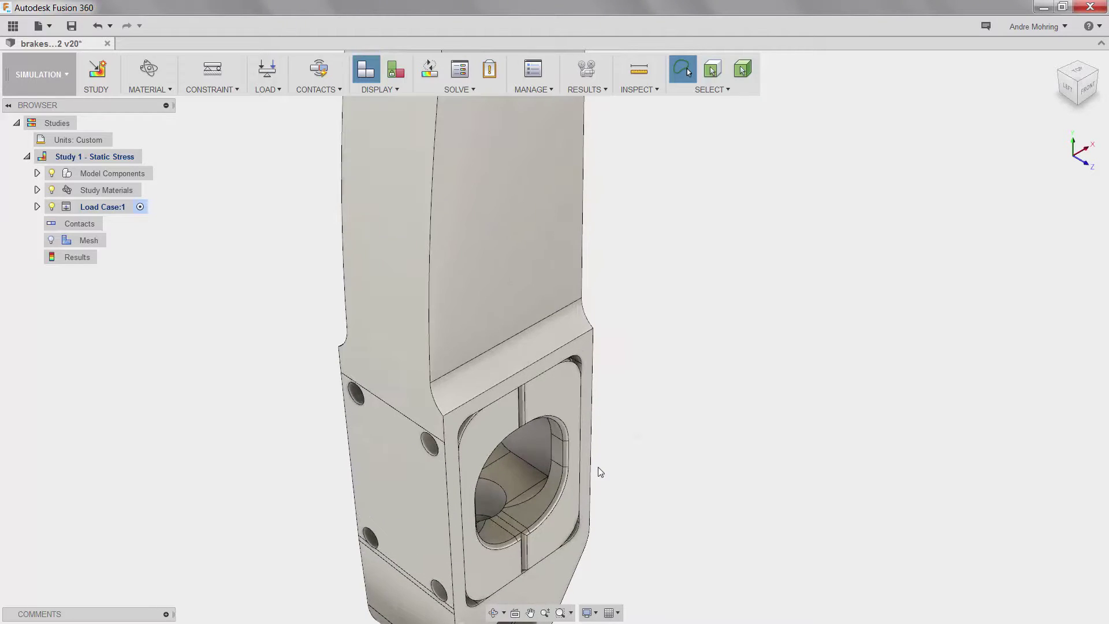
{"action": "left_click", "coordinate": [267, 69]}
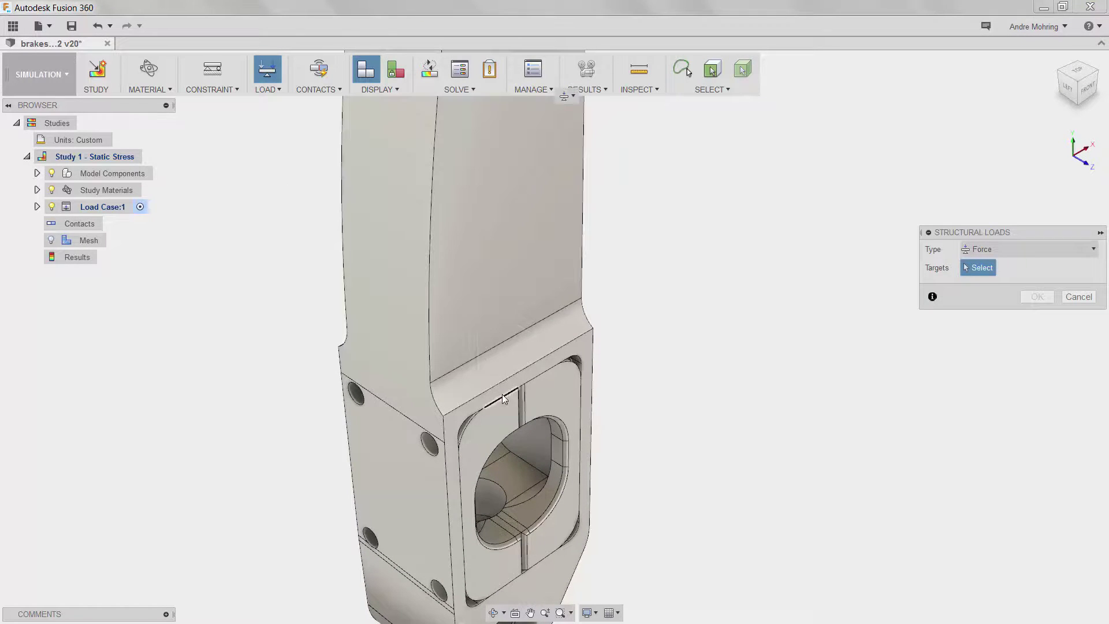
{"action": "left_click", "coordinate": [557, 452]}
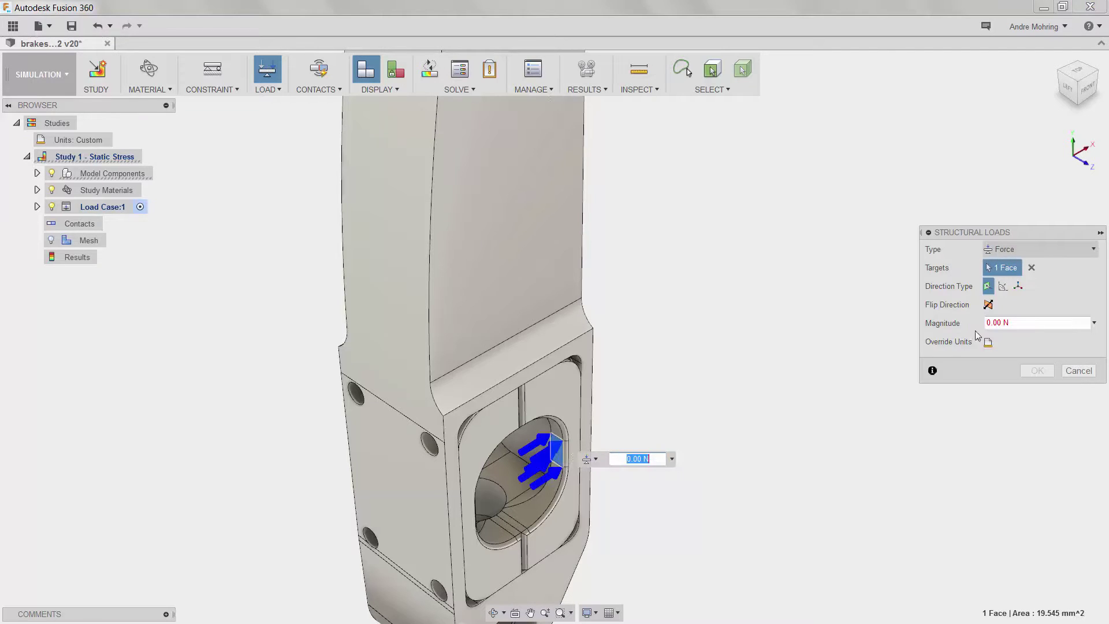
{"action": "left_click", "coordinate": [1009, 325]}
{"action": "left_click_drag", "start_coordinate": [1009, 327], "coordinate": [937, 328]}
{"action": "type", "text": "45"}
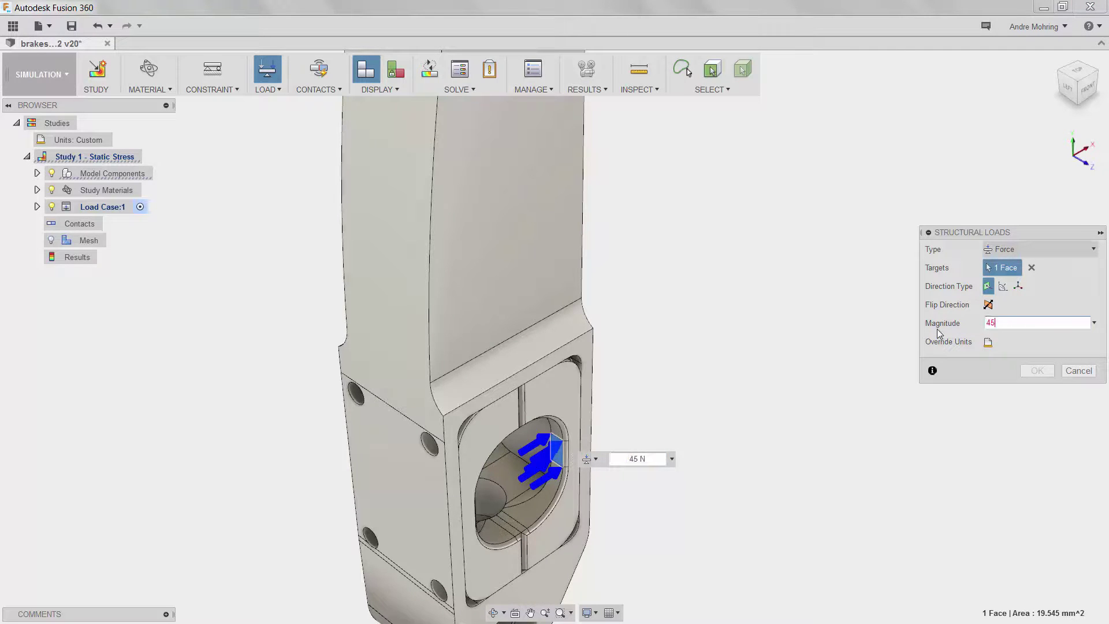
{"action": "left_click", "coordinate": [1037, 370]}
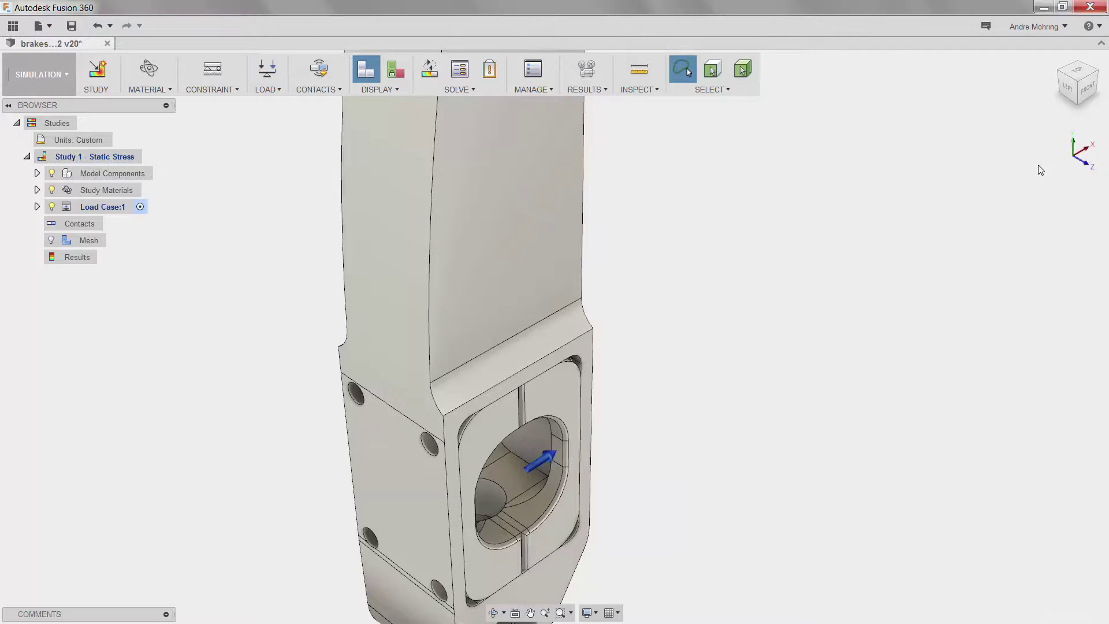
- Apply a 40 N force to the matching small inner face of the trunion cage opening on the pedal's back side
{"action": "left_click_drag", "start_coordinate": [1060, 75], "coordinate": [1044, 114]}
{"action": "left_click", "coordinate": [266, 71]}
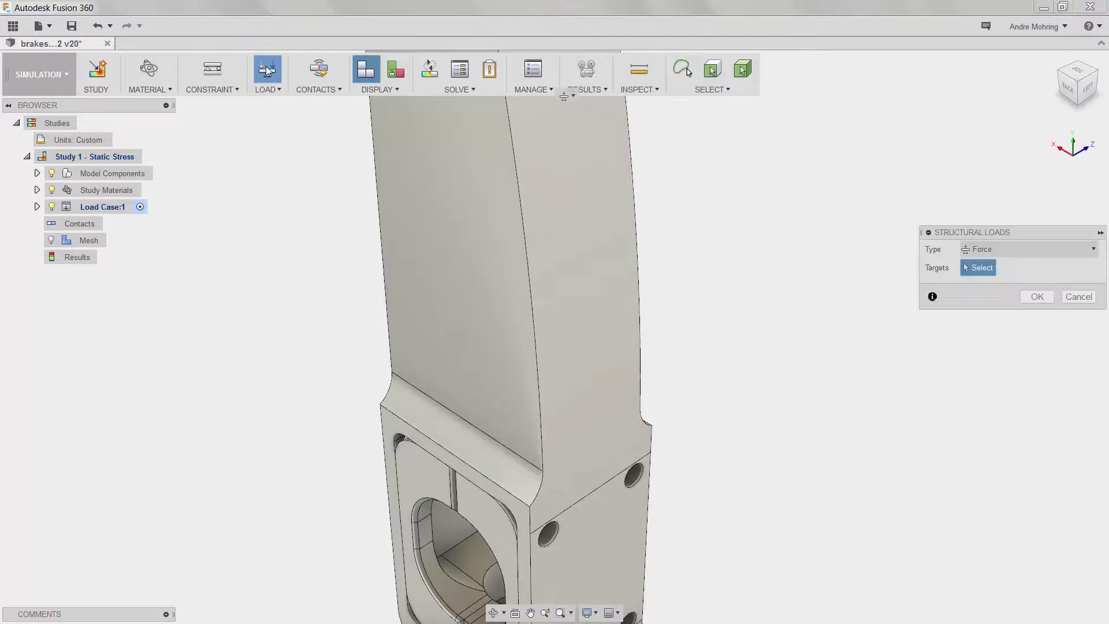
{"action": "left_click", "coordinate": [420, 527]}
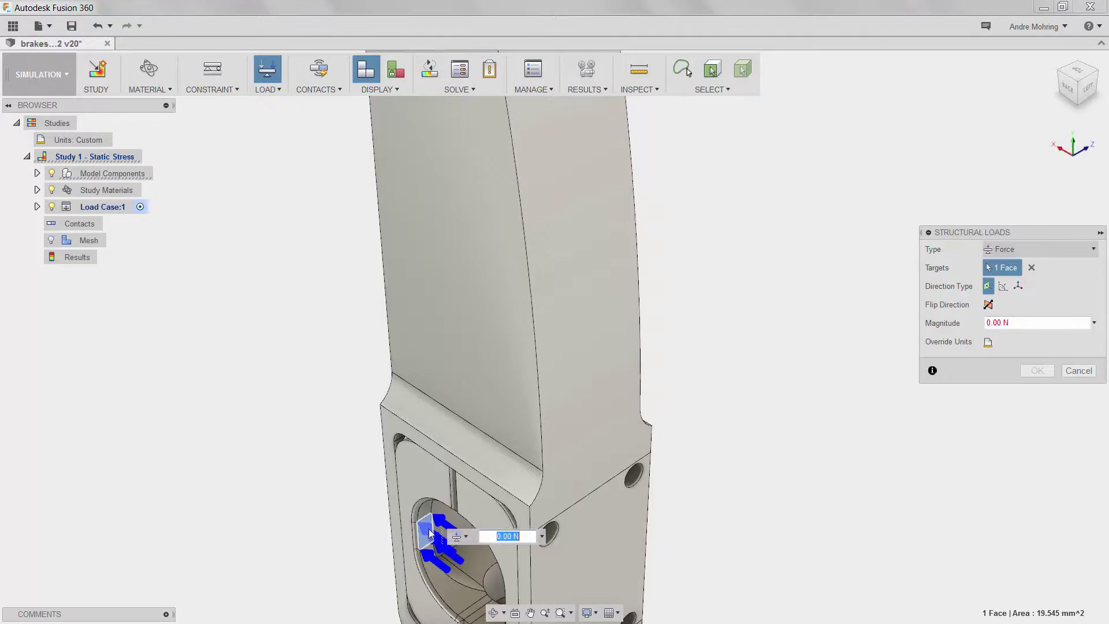
{"action": "left_click", "coordinate": [1011, 323]}
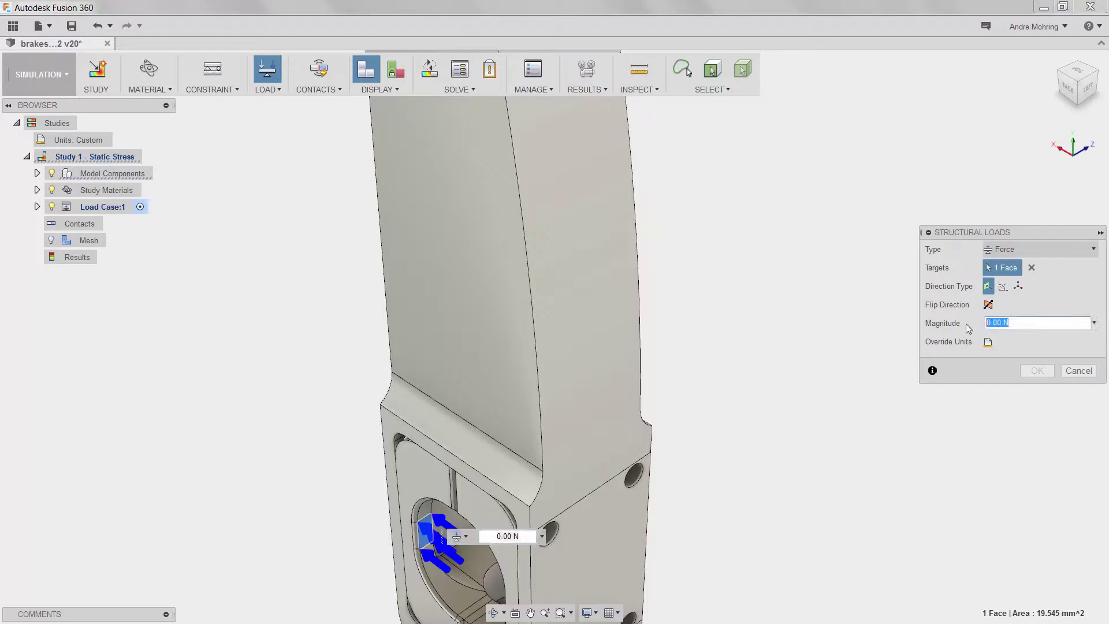
{"action": "type", "text": "40"}
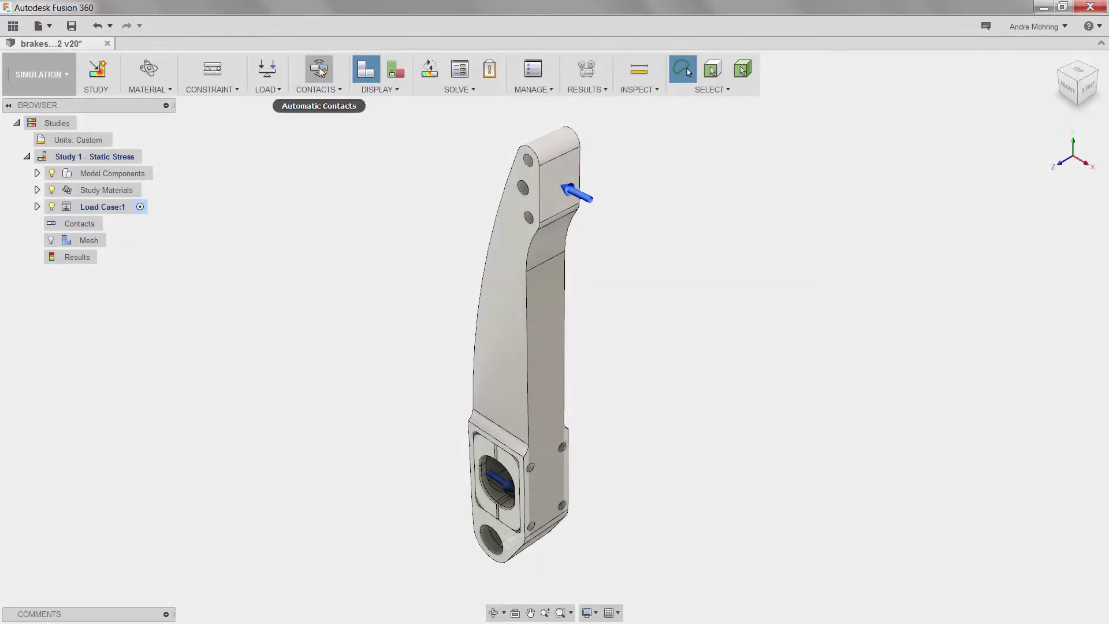
- Generate automatic contacts between the components with a 0.10 mm detection tolerance for solids
{"action": "left_click", "coordinate": [319, 69]}
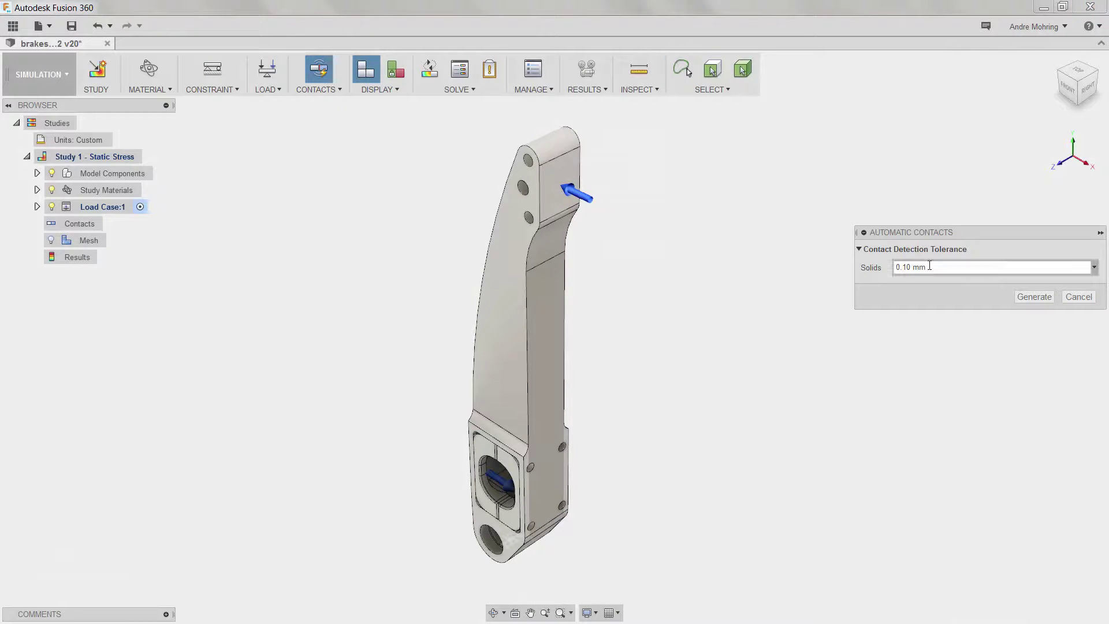
{"action": "left_click", "coordinate": [1034, 296]}
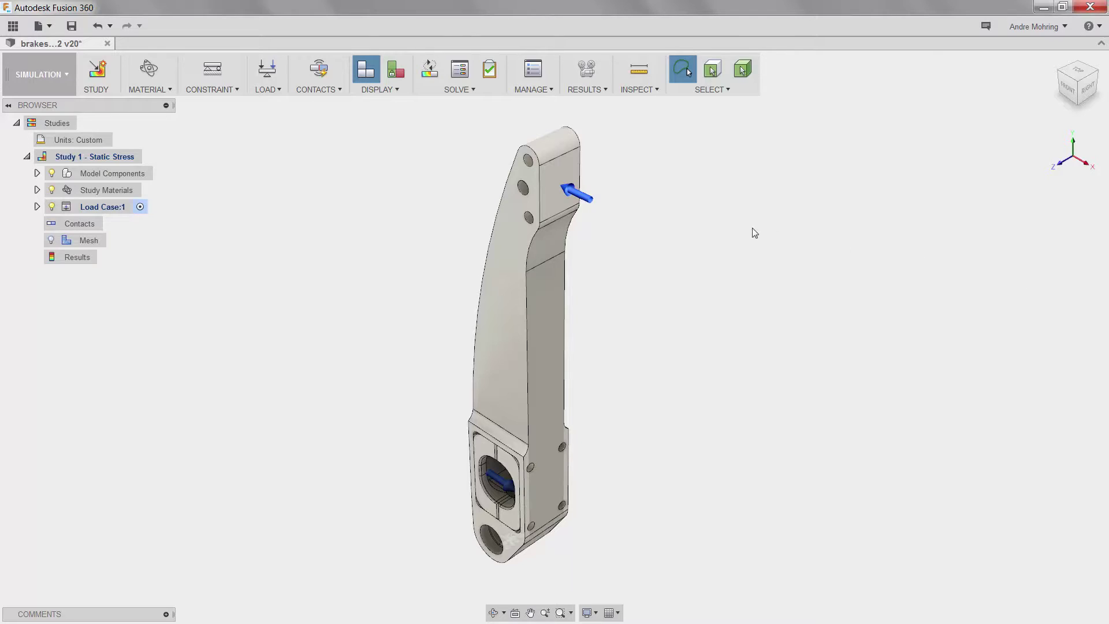
- Check that the study setup is complete and solve Study 1 - Static Stress on the cloud
{"action": "left_click", "coordinate": [492, 74]}
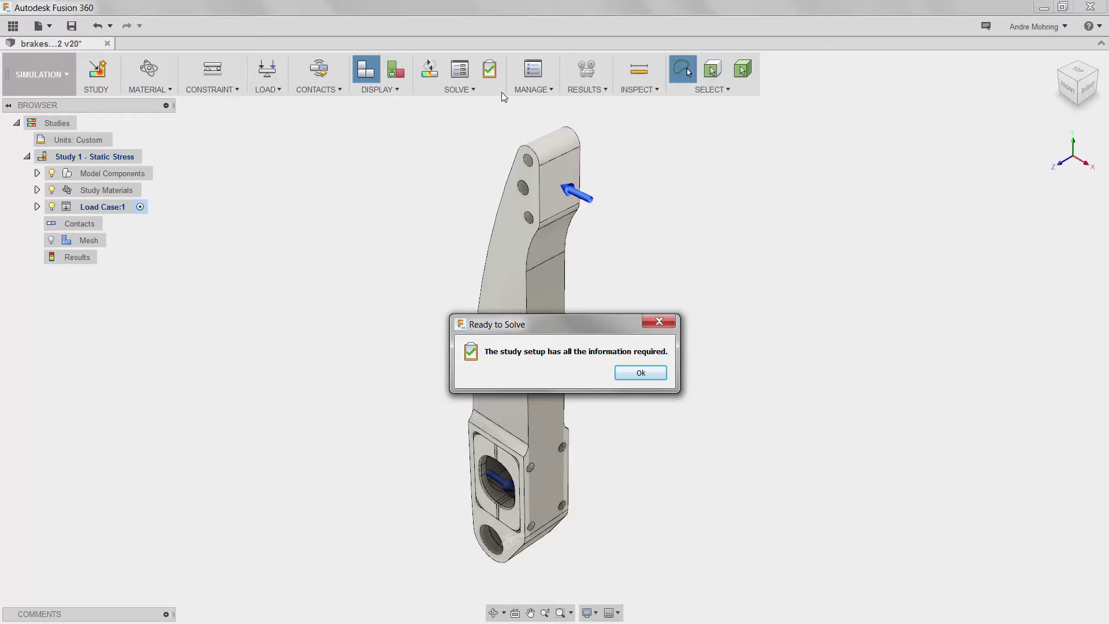
{"action": "left_click", "coordinate": [641, 374]}
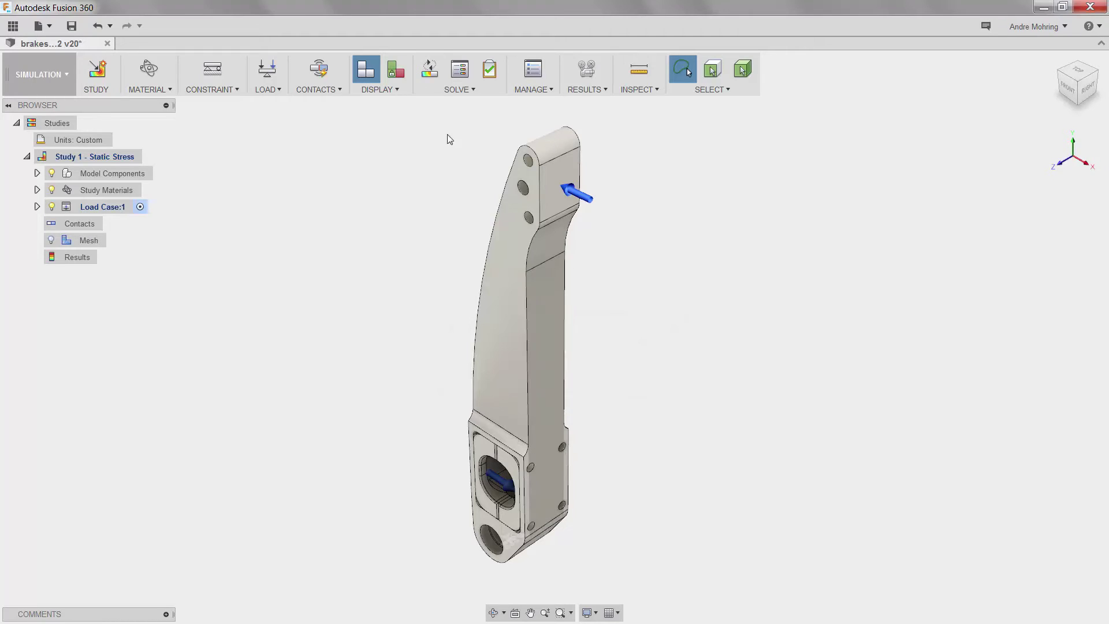
{"action": "left_click", "coordinate": [429, 70]}
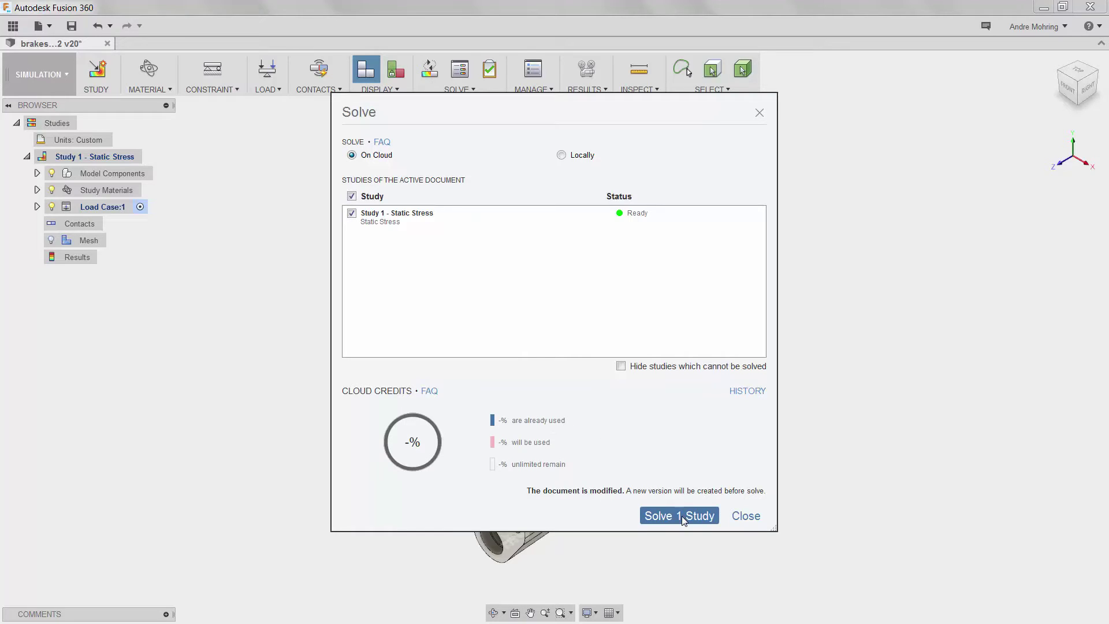
{"action": "left_click", "coordinate": [682, 515]}
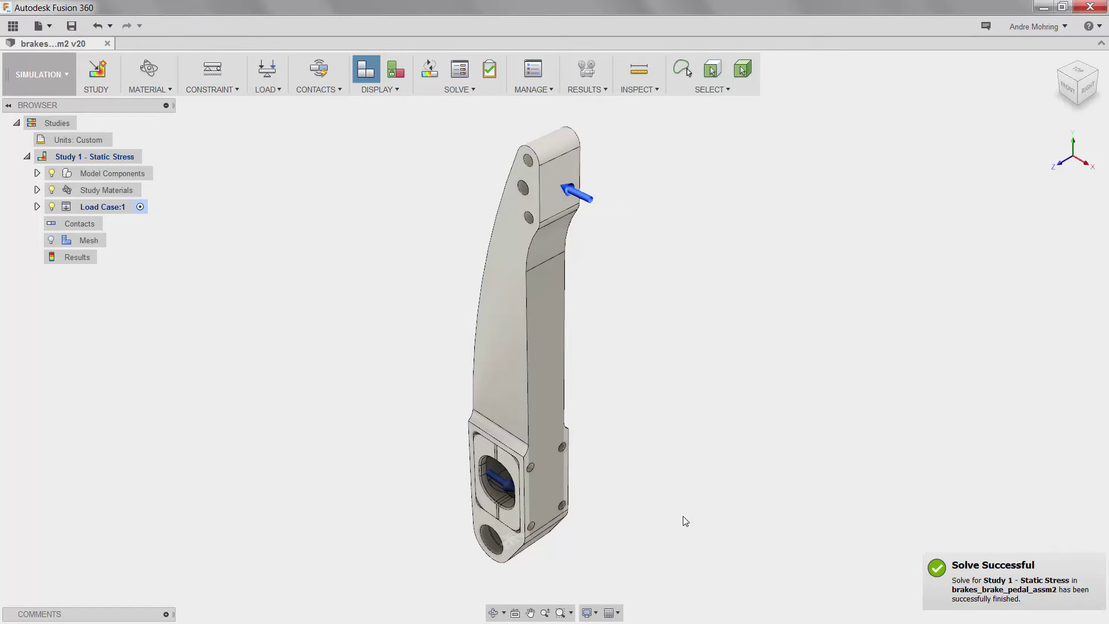